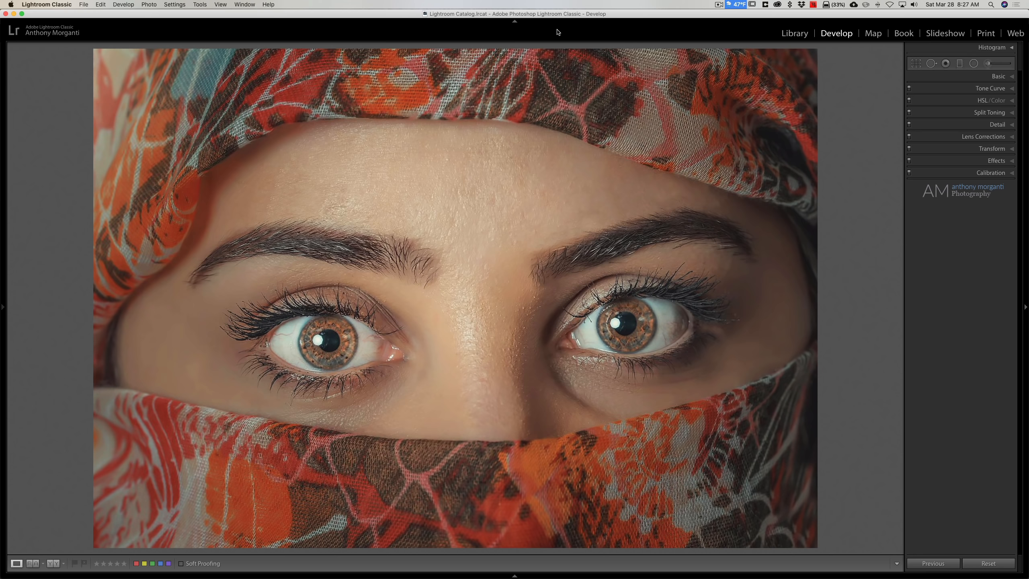
- Desaturate both irises with an Adjustment Brush of size 3.0, with Saturation at -100 and every other effect zeroed
click(987, 64)
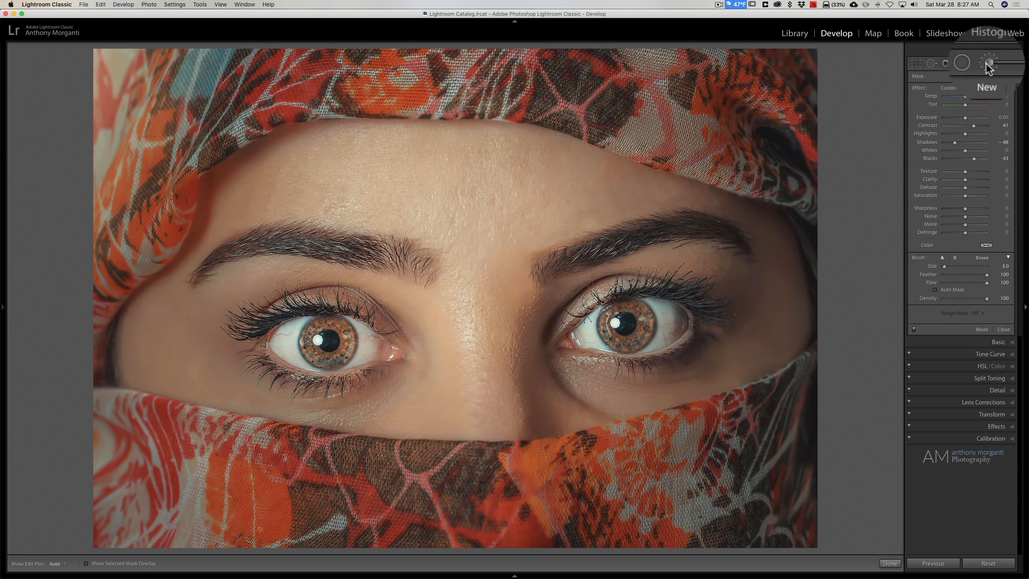
double_click(918, 89)
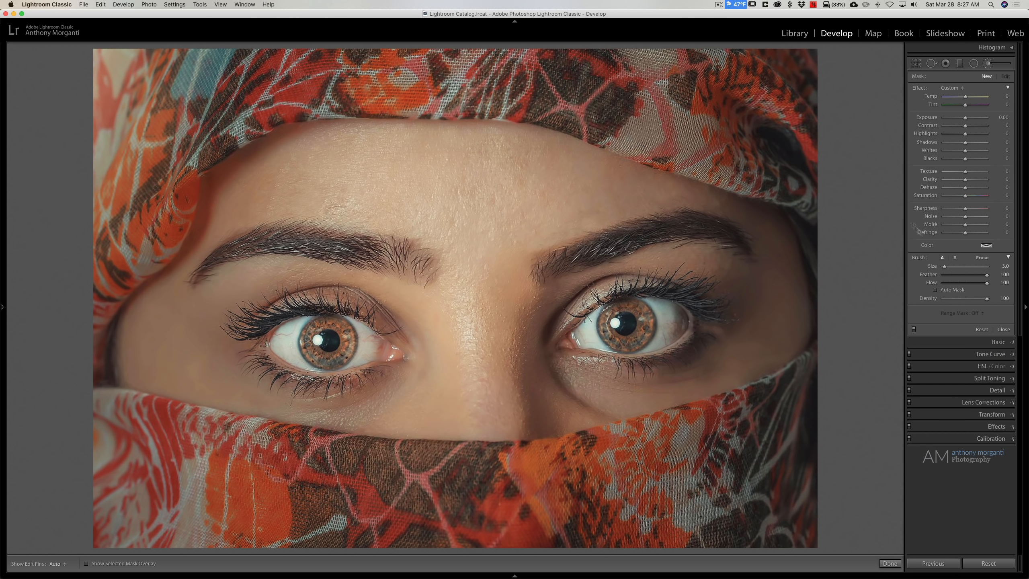
drag(898, 217, 773, 217)
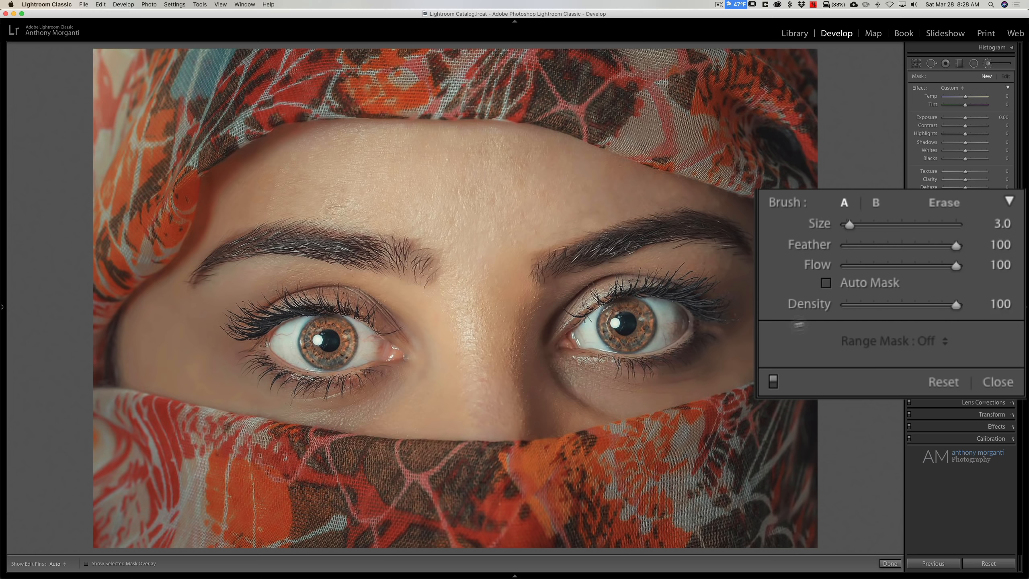
mouse_move(644, 314)
mouse_down()
mouse_move(646, 331)
mouse_move(641, 306)
mouse_move(610, 307)
mouse_up()
mouse_move(625, 342)
mouse_down()
mouse_move(645, 333)
mouse_move(614, 345)
mouse_move(639, 329)
mouse_move(634, 307)
mouse_move(605, 316)
mouse_move(631, 335)
mouse_move(637, 310)
mouse_move(600, 313)
mouse_move(604, 334)
mouse_move(621, 341)
mouse_move(646, 319)
mouse_up()
key(h)
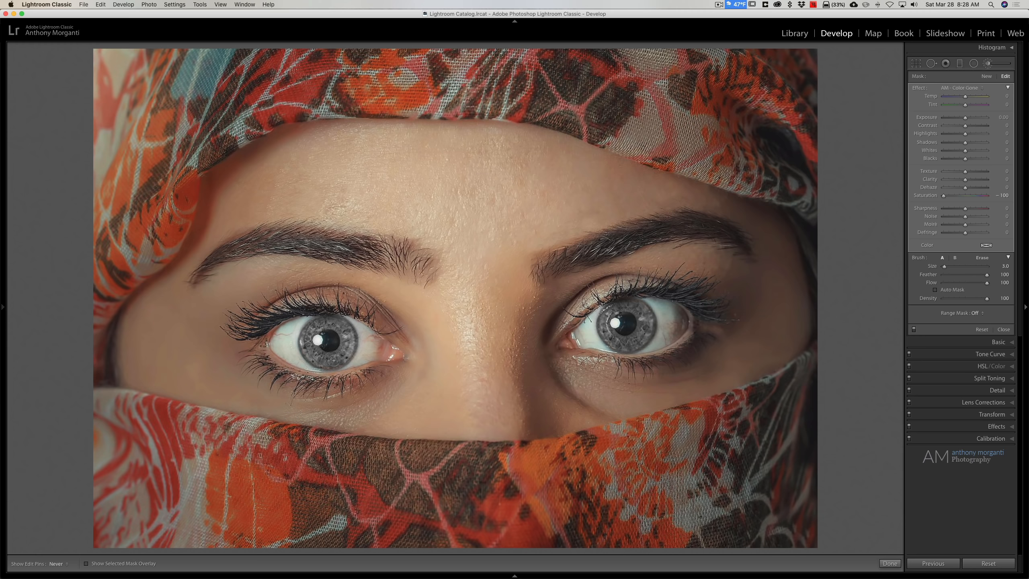
key(h)
key(h)
- Start a new brush adjustment with all effects zeroed and choose a light blue tint with hue 203 and saturation 46%
click(988, 76)
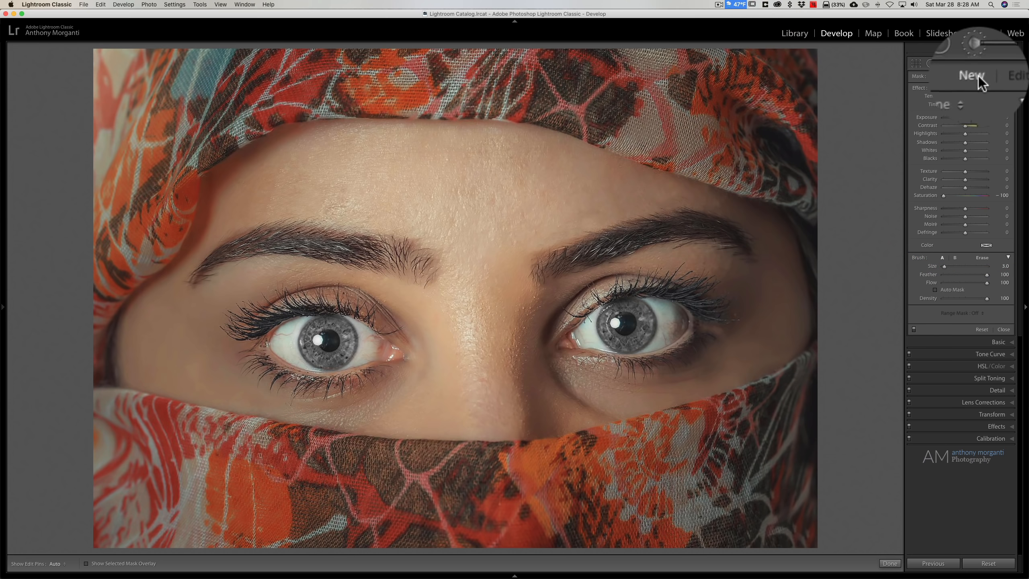
double_click(918, 89)
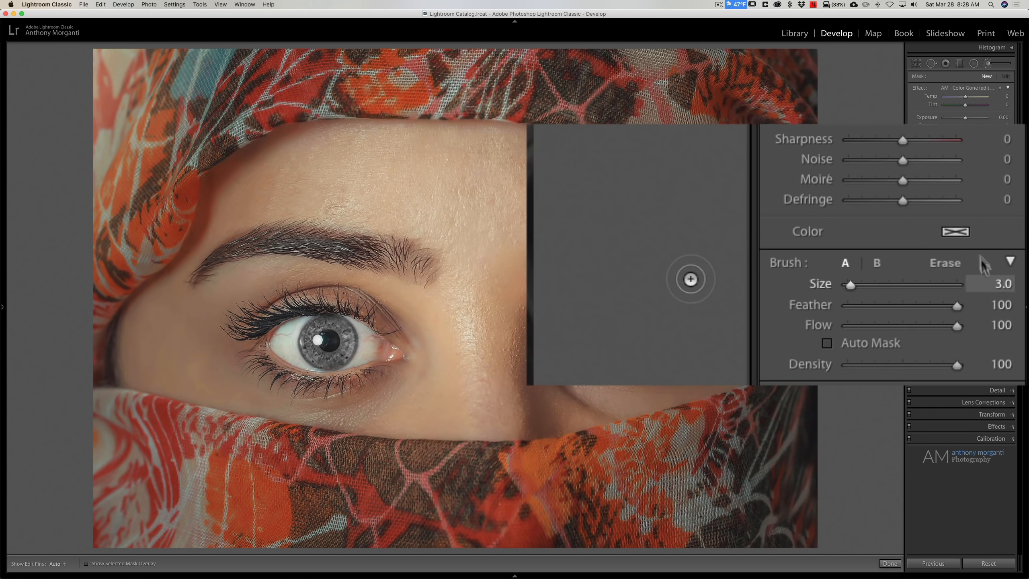
click(955, 232)
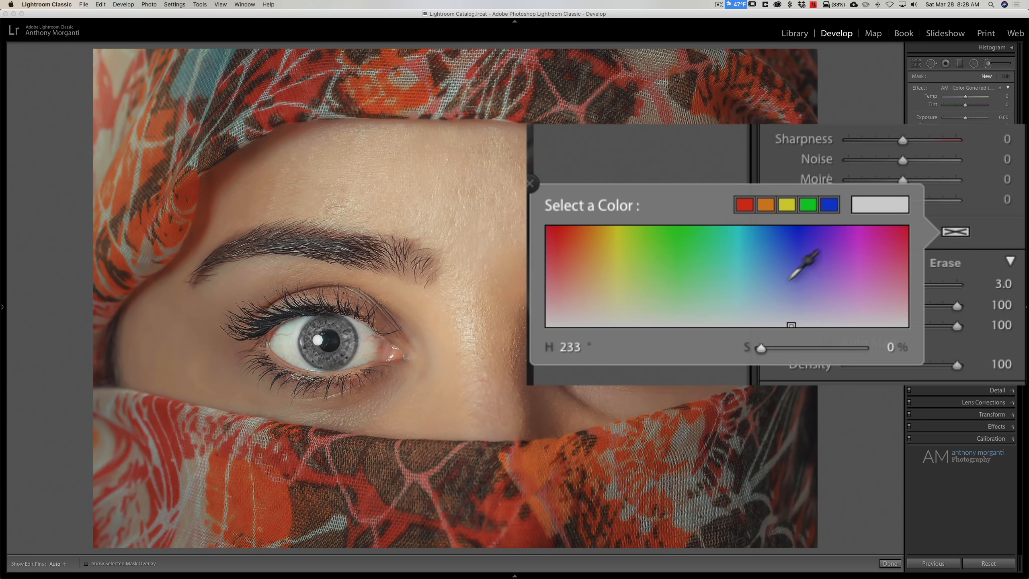
click(758, 283)
drag(758, 283, 761, 279)
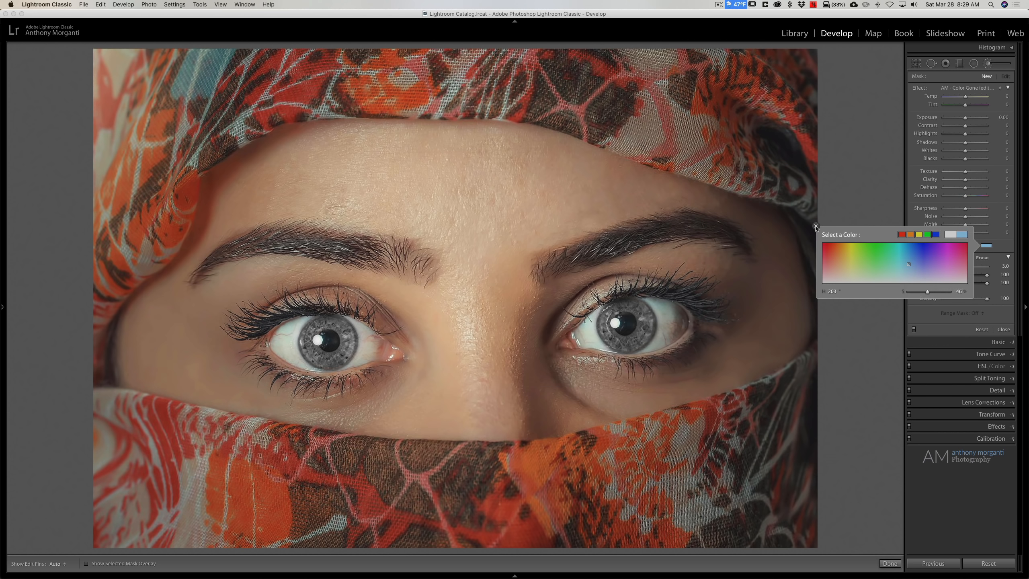
click(815, 227)
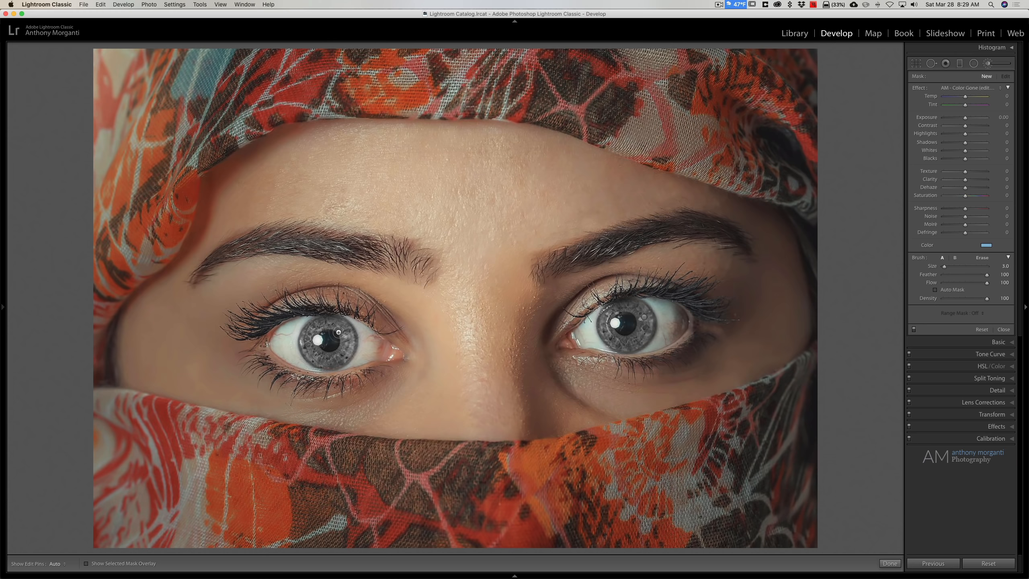
- Paint the blue tint over both irises
mouse_move(343, 327)
mouse_down()
mouse_move(309, 328)
mouse_move(313, 355)
mouse_move(347, 355)
mouse_move(346, 336)
mouse_up()
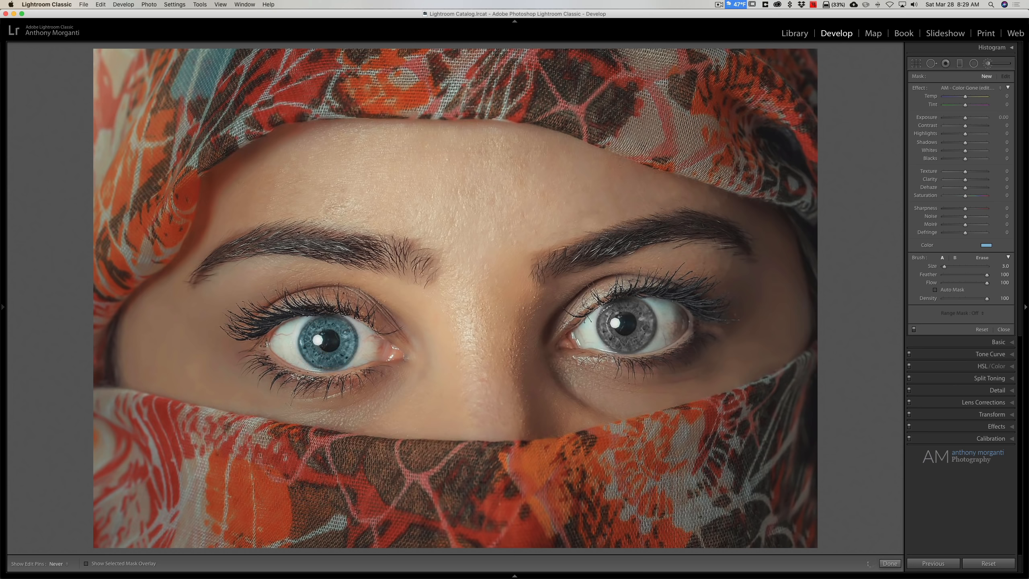
click(333, 356)
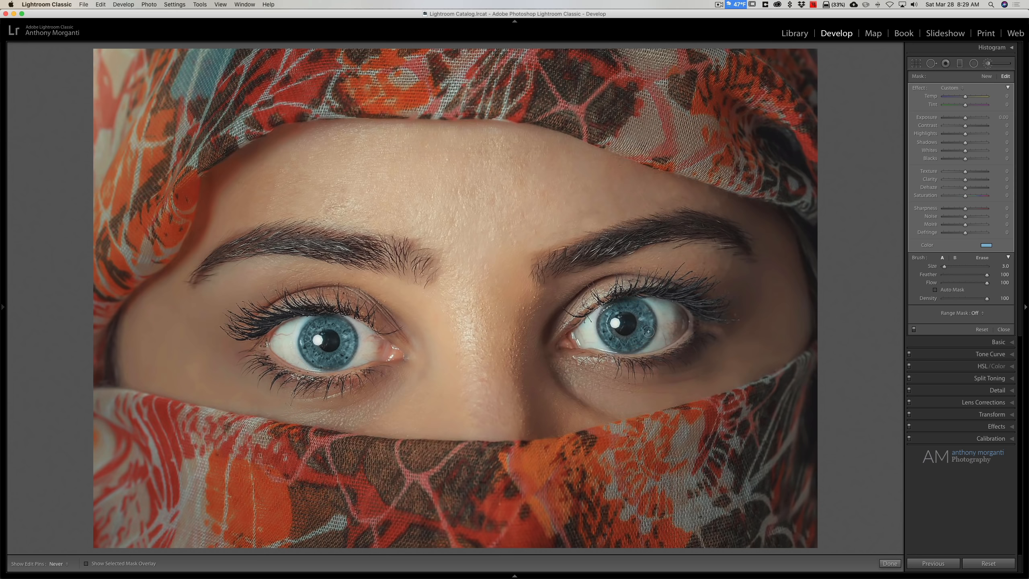
click(617, 347)
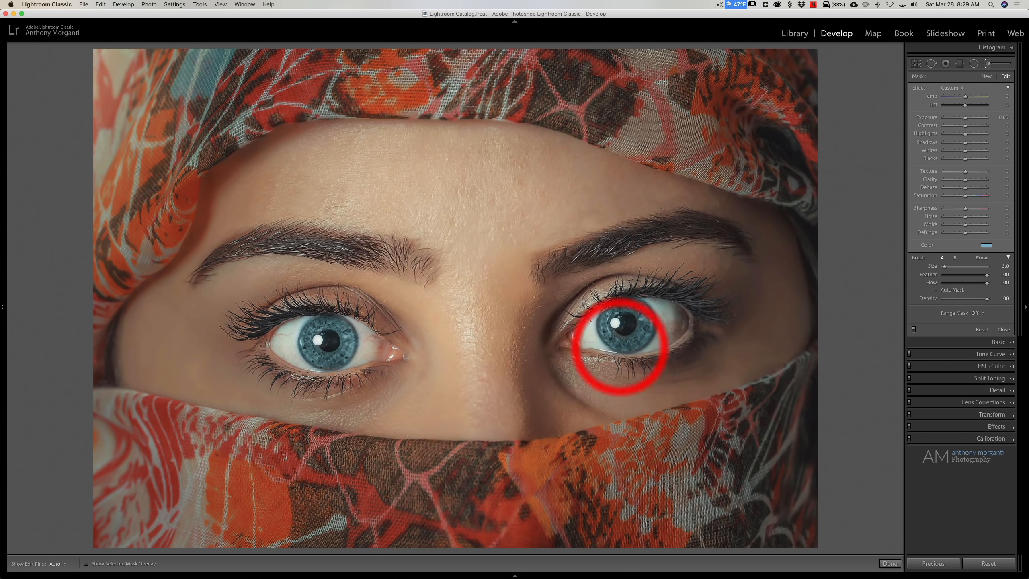
key(h)
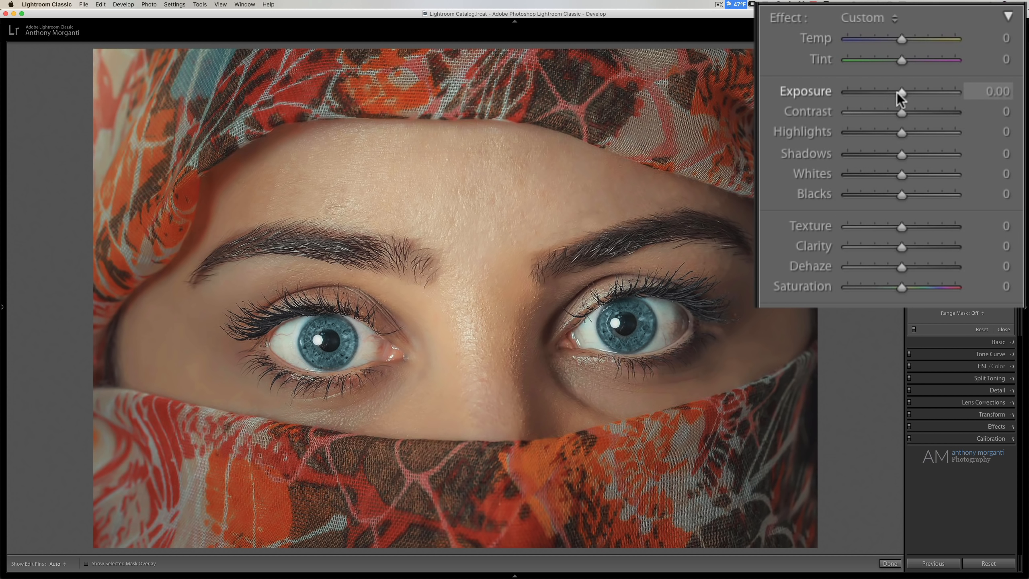
- Set the blue eye adjustment's Exposure to 0.37 and Texture to 26, and slightly raise its tint's saturation
drag(899, 92, 904, 92)
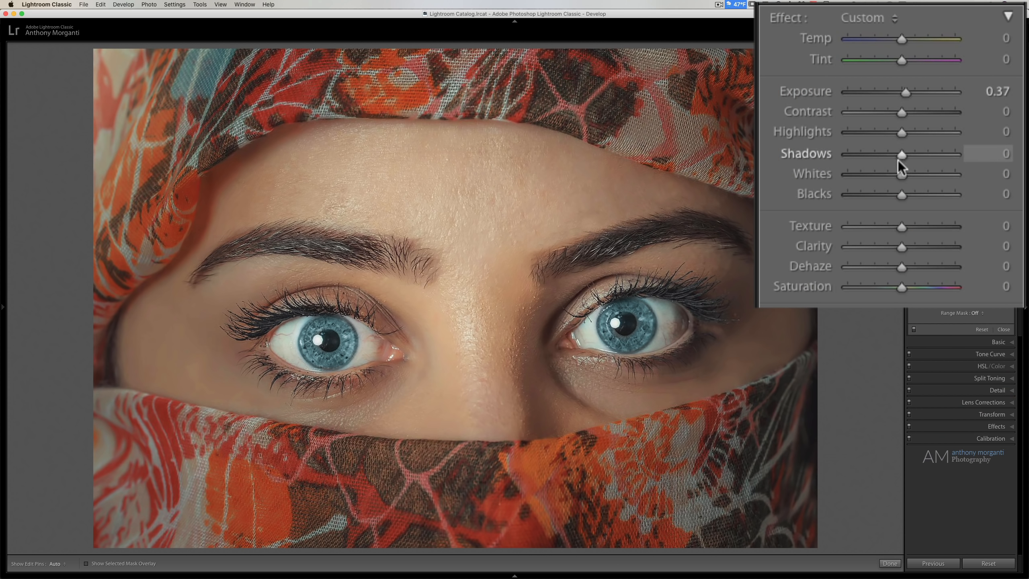
drag(897, 226, 911, 225)
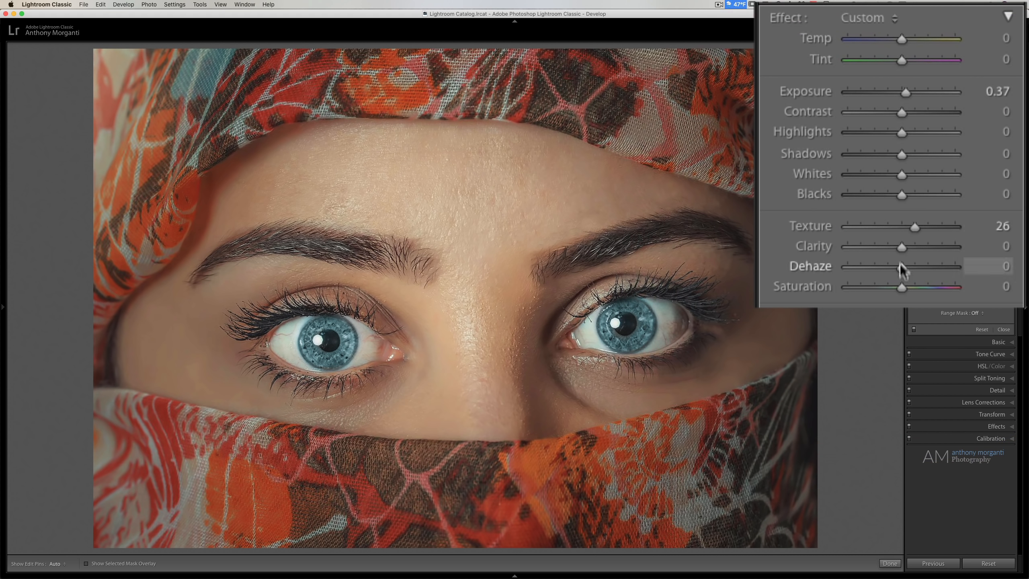
click(986, 246)
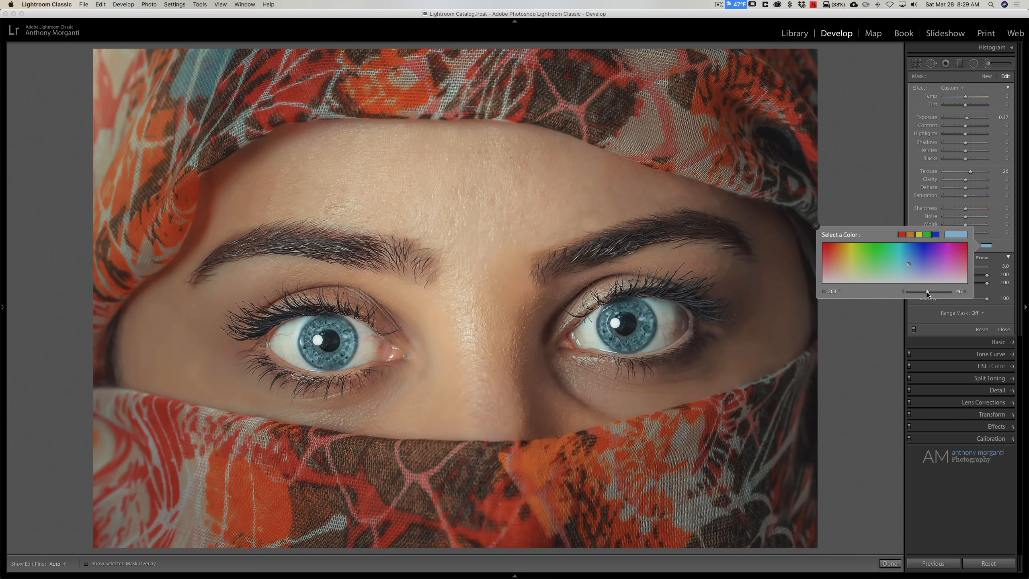
drag(928, 293, 931, 295)
click(816, 227)
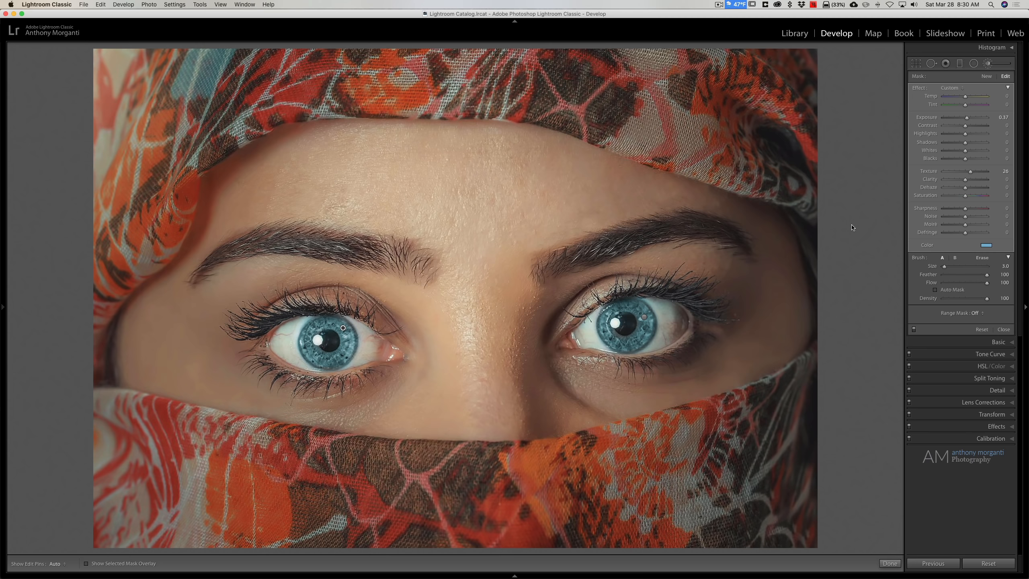
- On the next photo, the one-eye portrait, desaturate the iris by brushing at Saturation -100 and set that adjustment's Exposure to 0.39
key(Right)
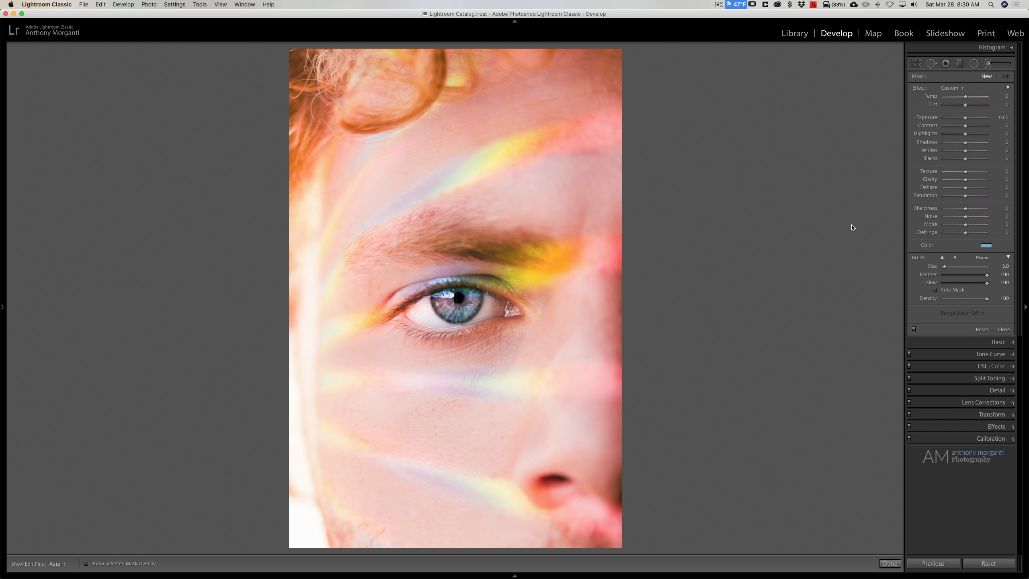
double_click(919, 88)
drag(965, 196, 920, 198)
key(h)
drag(437, 305, 437, 306)
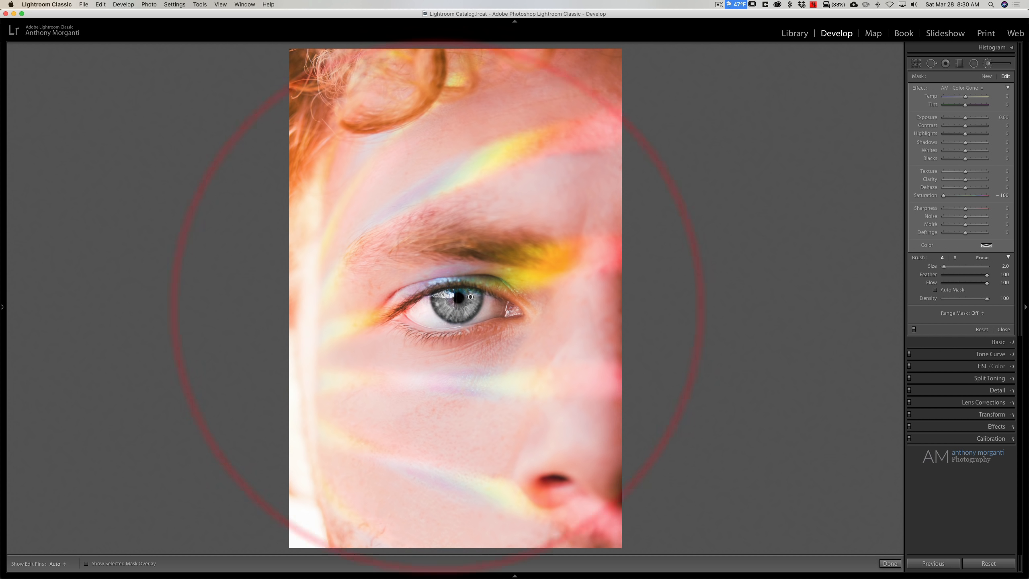
key(bracketleft)
key(bracketleft)
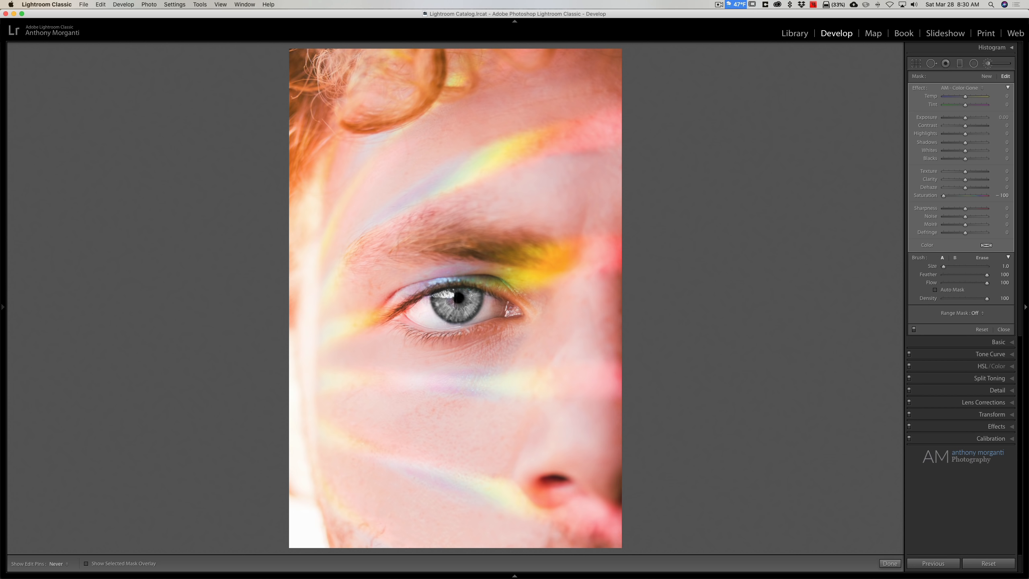
key(h)
drag(965, 119, 967, 119)
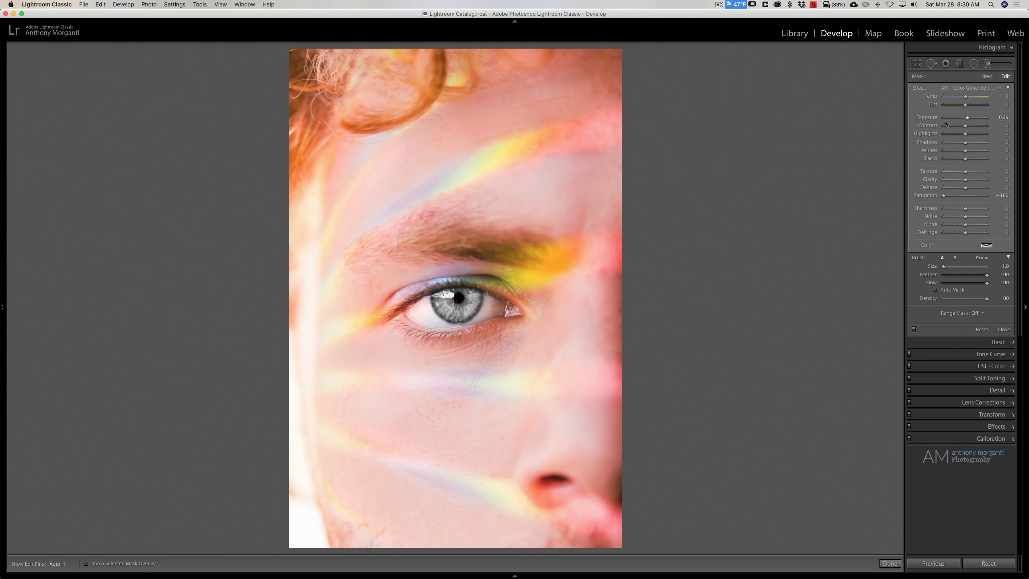
- Start a new brush adjustment with all effects zeroed, and reset all edits on the photo of the two eyes
click(986, 77)
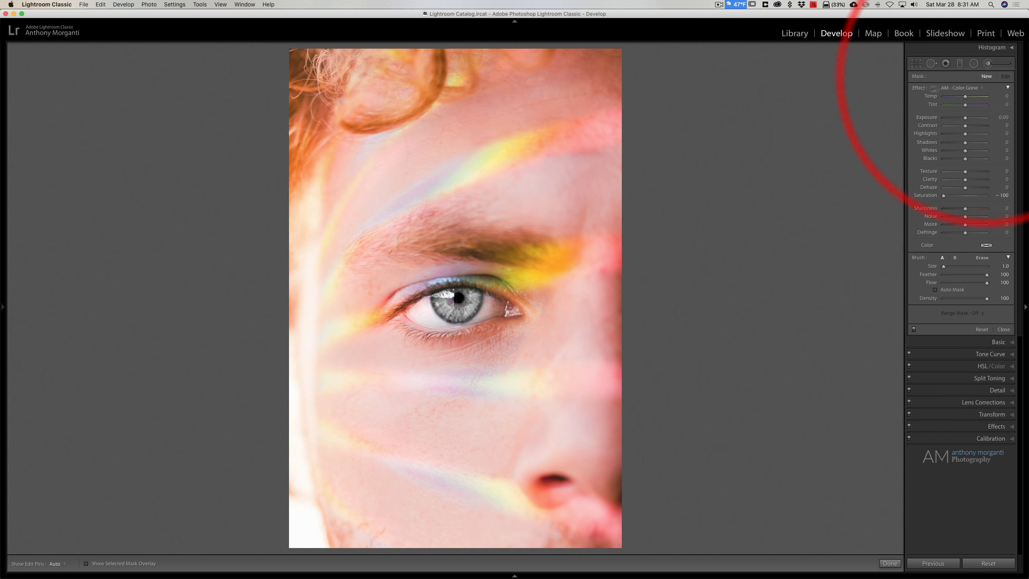
double_click(920, 88)
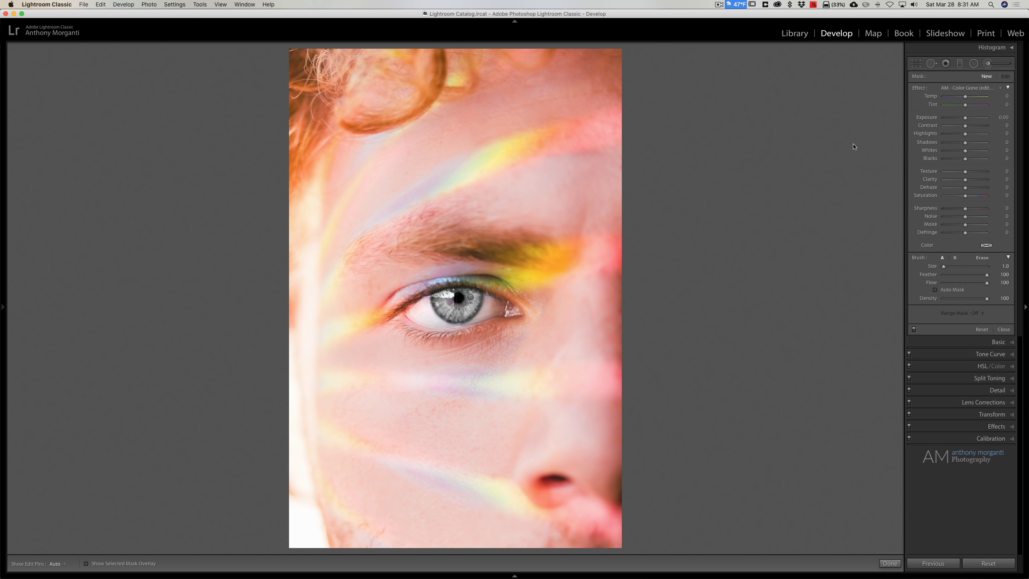
key(Right)
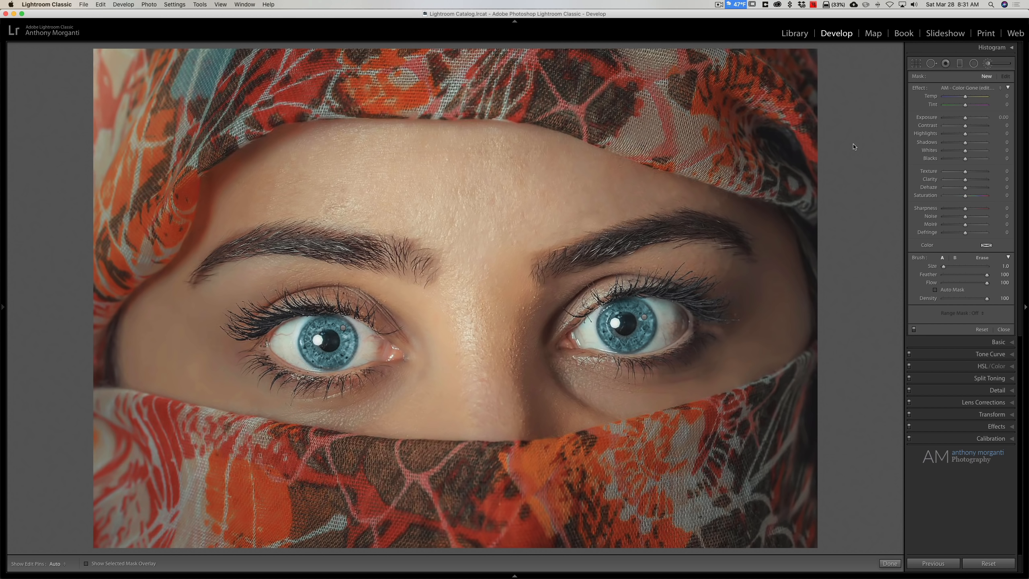
click(985, 564)
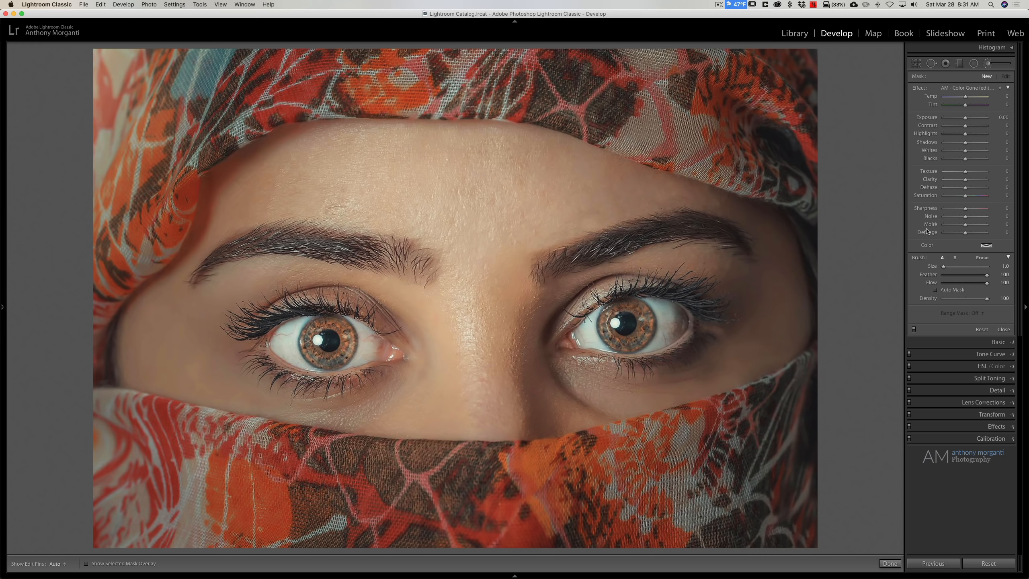
- Sample the orange-brown of the iris in the photo as the brush tint, with hue 21 and saturation 61%
click(986, 246)
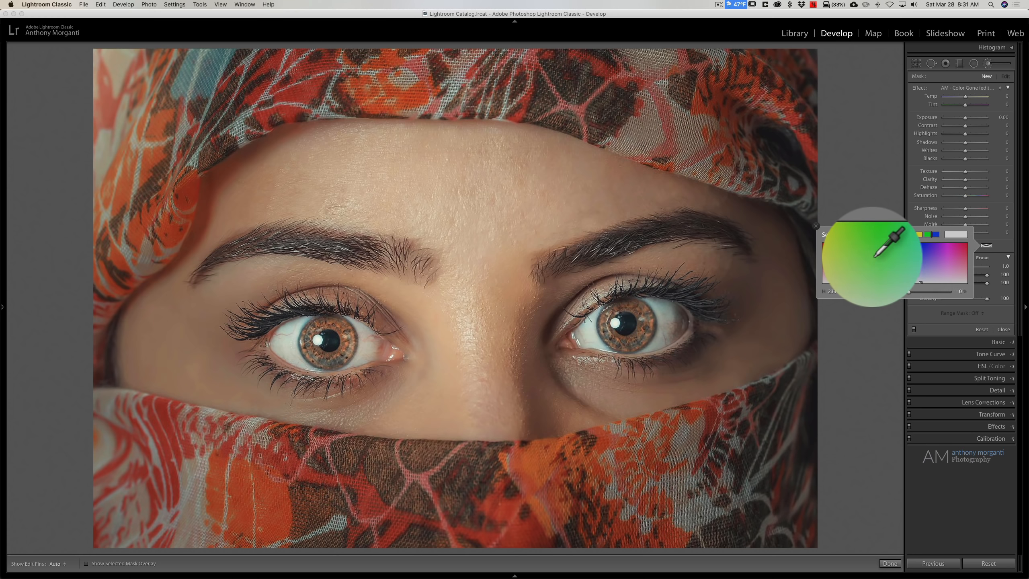
click(873, 258)
drag(873, 257, 343, 347)
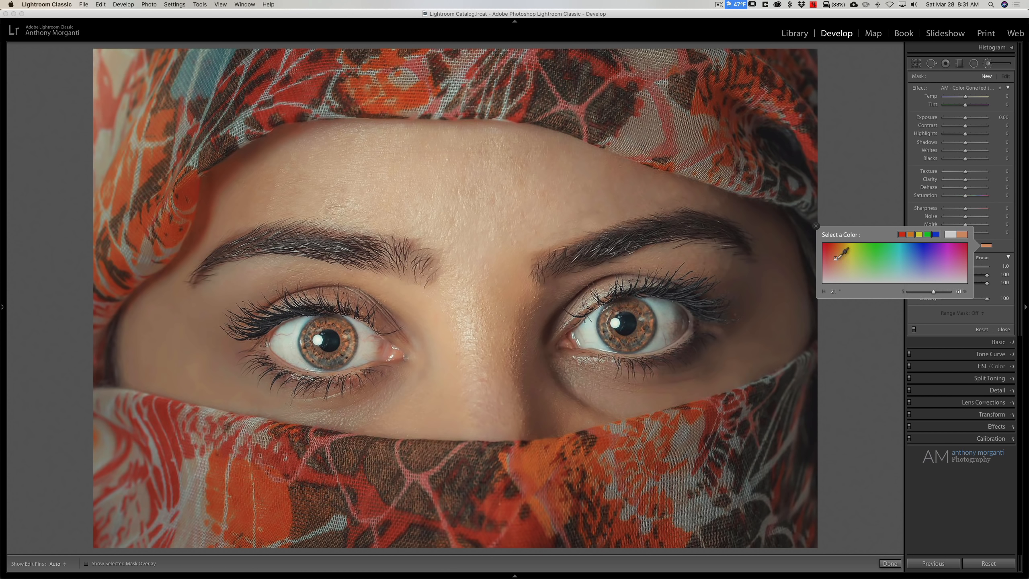
click(815, 227)
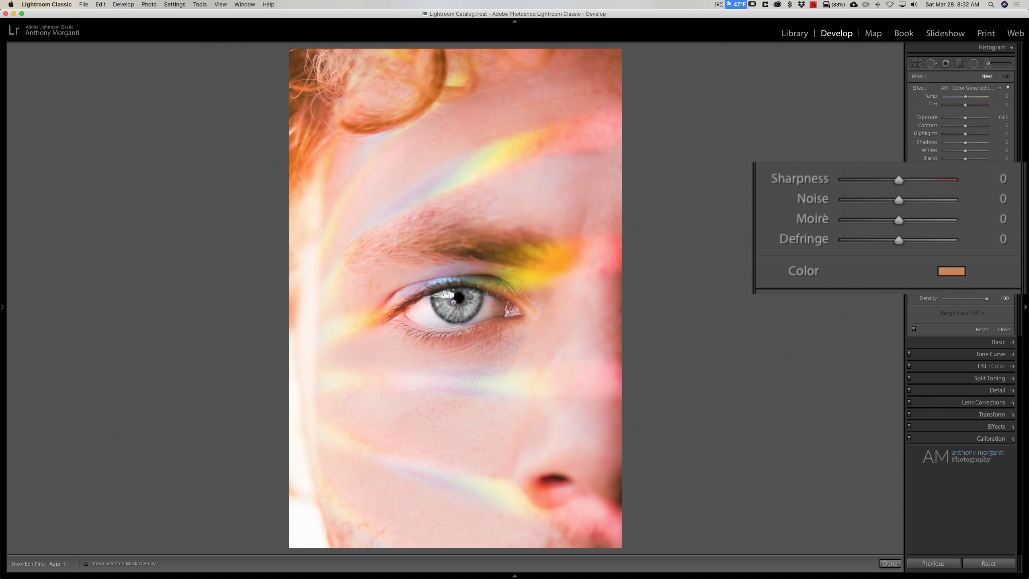
- Paint the sampled brown tint over the iris of the one-eye portrait and reset the adjustment's Exposure to zero
key(h)
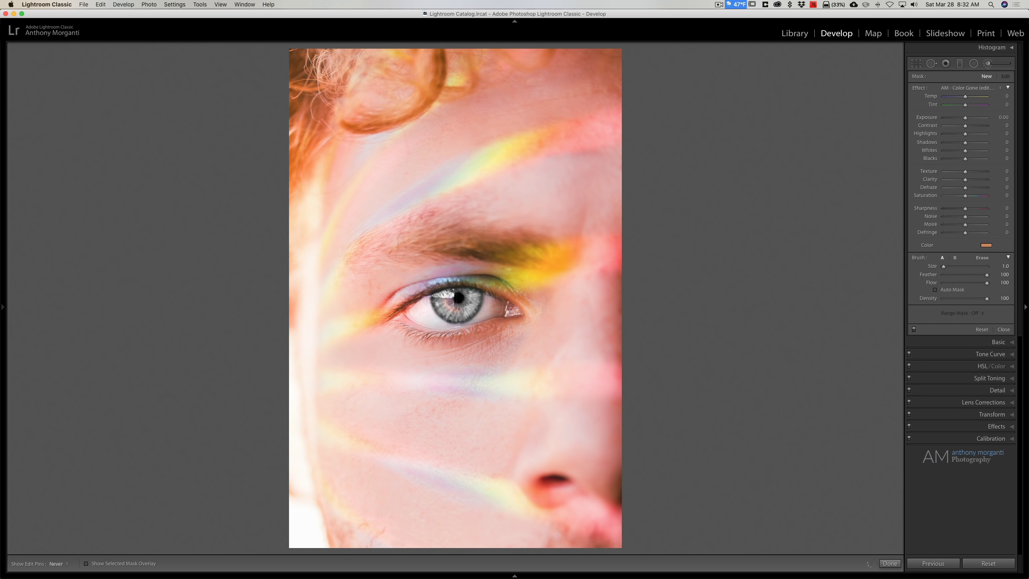
click(447, 301)
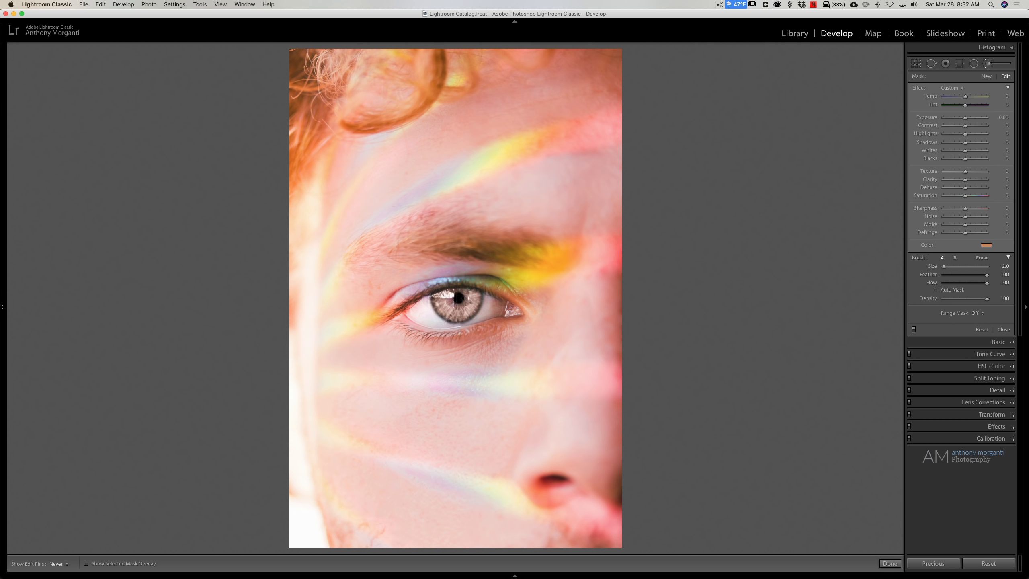
click(441, 307)
key(h)
drag(966, 119, 965, 119)
double_click(932, 118)
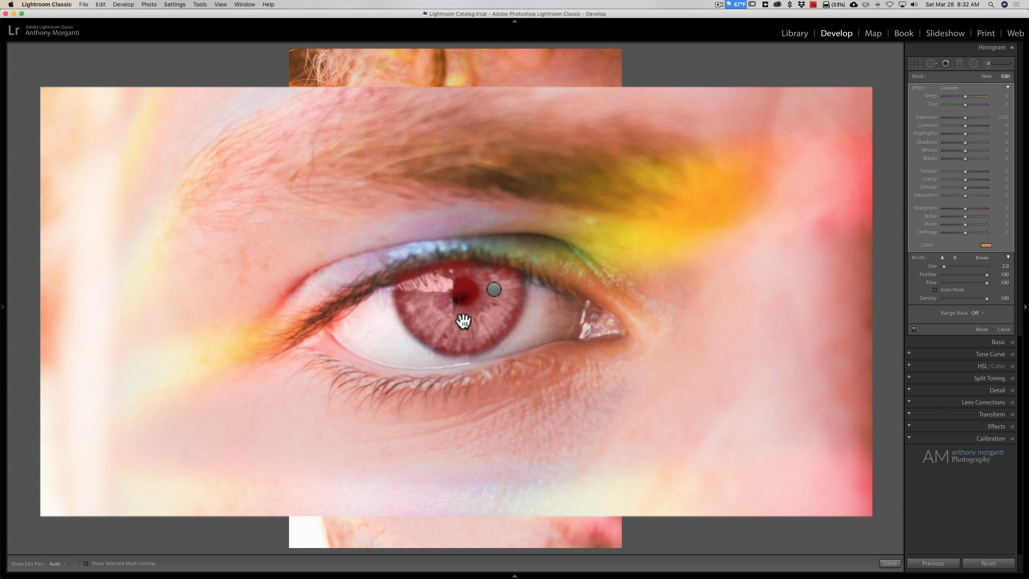
- Duplicate the brown iris adjustment and set the copy's Texture to 35 and Clarity to 8, with its Saturation reset to zero
right_click(463, 321)
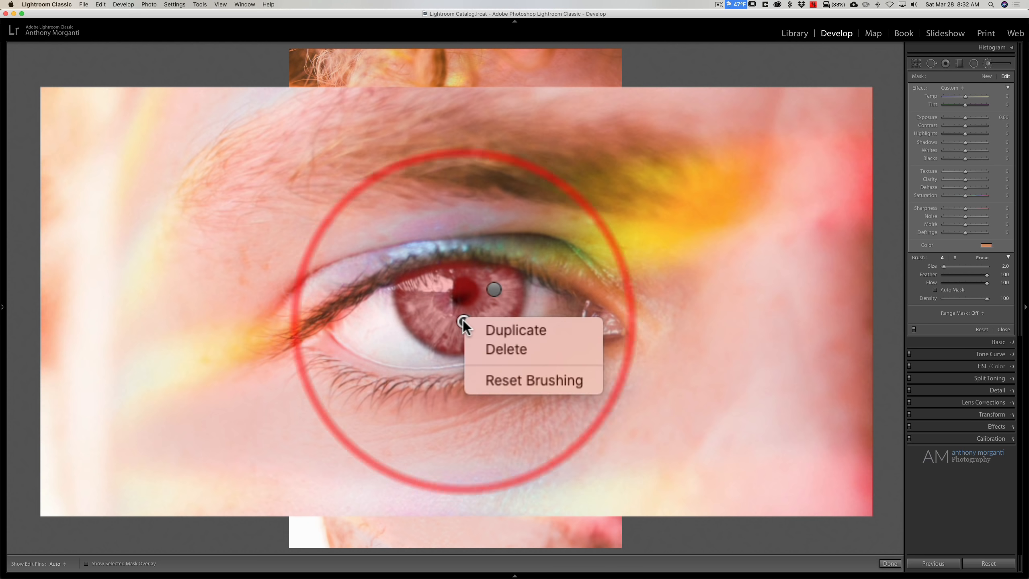
click(492, 323)
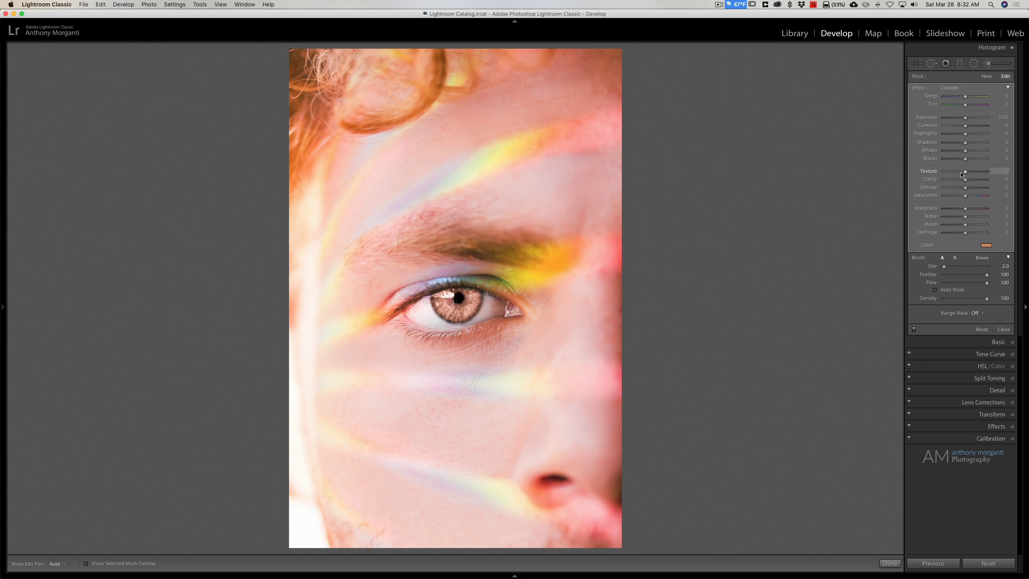
drag(965, 171, 966, 172)
drag(915, 111, 908, 132)
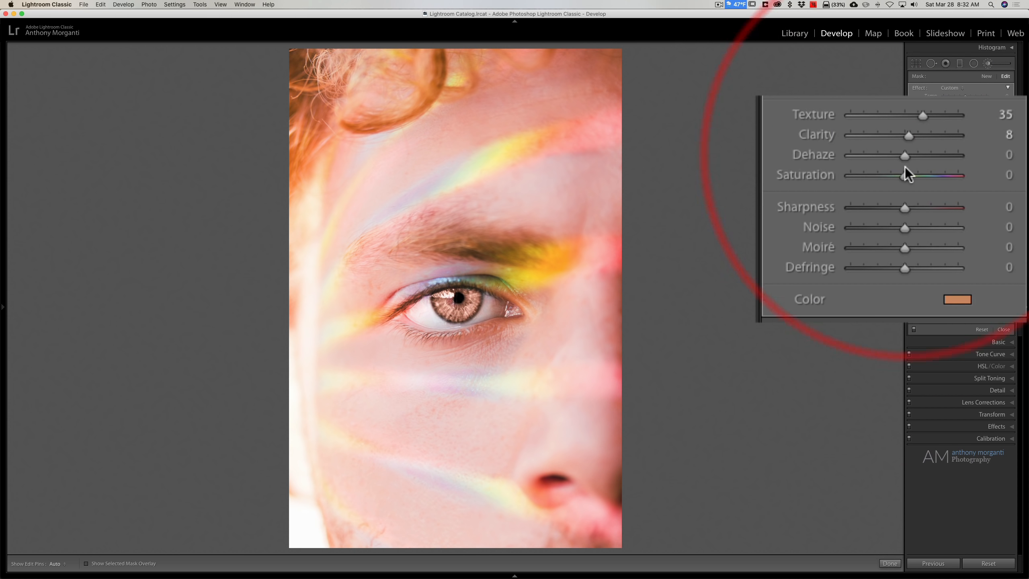
mouse_move(899, 177)
mouse_down()
mouse_move(964, 181)
mouse_move(919, 180)
mouse_up()
double_click(814, 178)
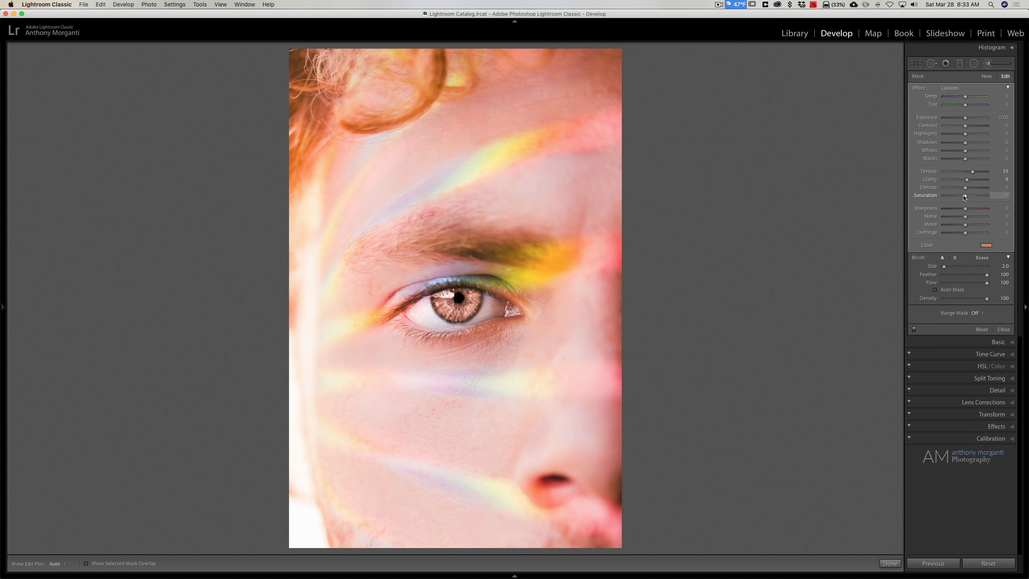
- Try a Saturation of 11 on the duplicated iris adjustment, and reset it to zero
drag(964, 197, 967, 197)
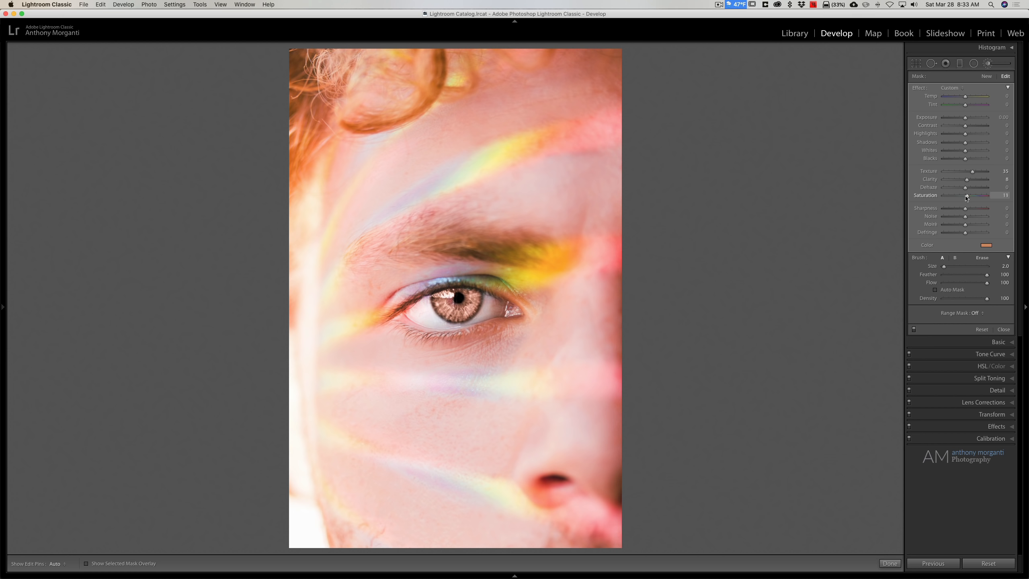
double_click(926, 196)
mouse_move(458, 309)
right_click(459, 309)
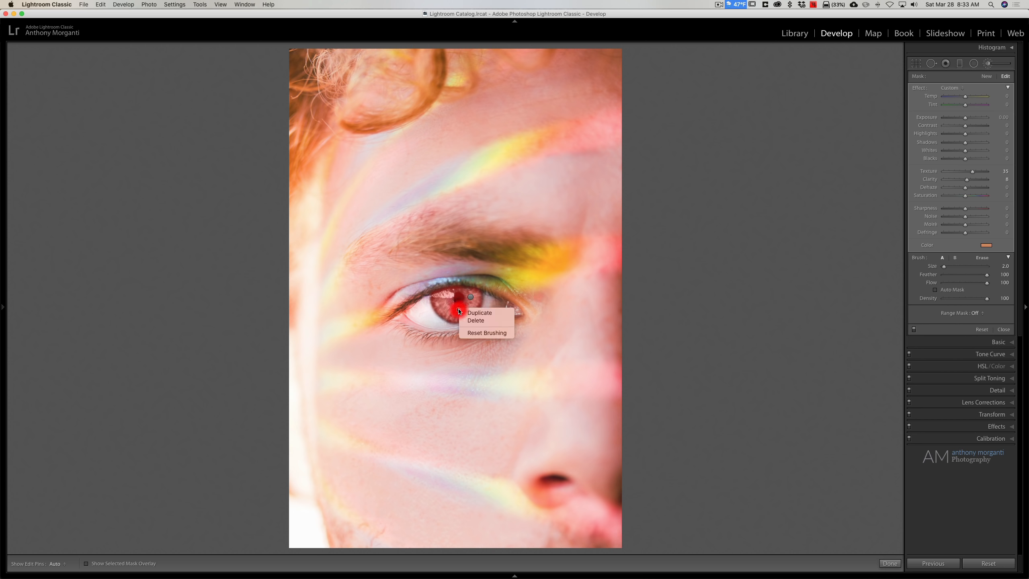
click(712, 268)
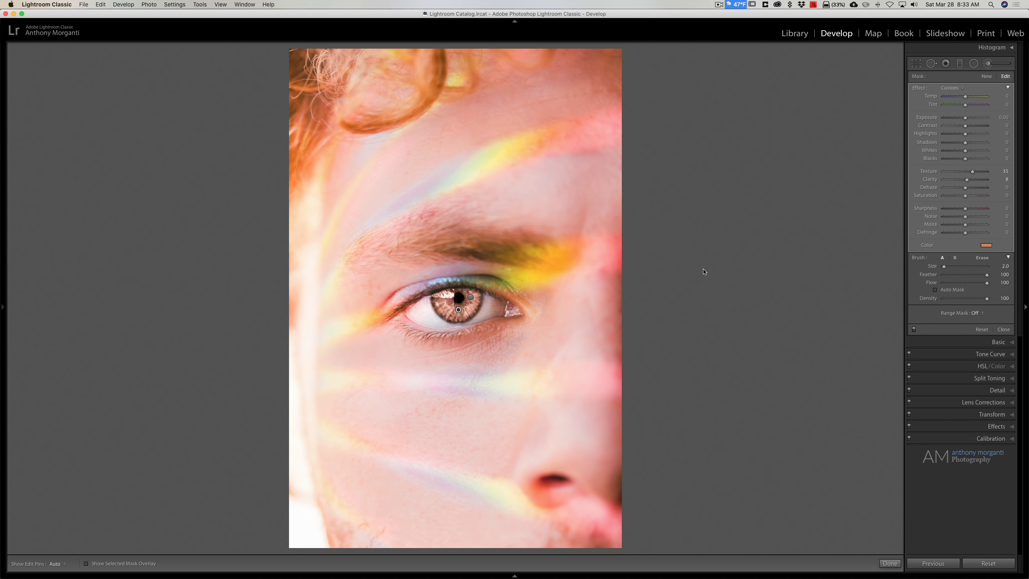
- Duplicate the textured brown iris adjustment once more and set the new copy's Exposure to 0.05
right_click(458, 309)
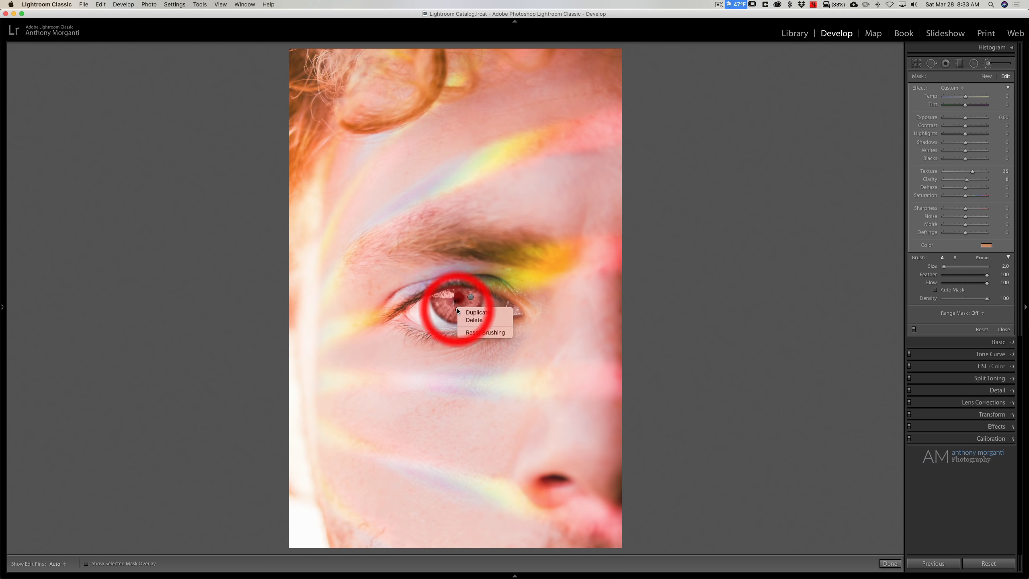
click(457, 310)
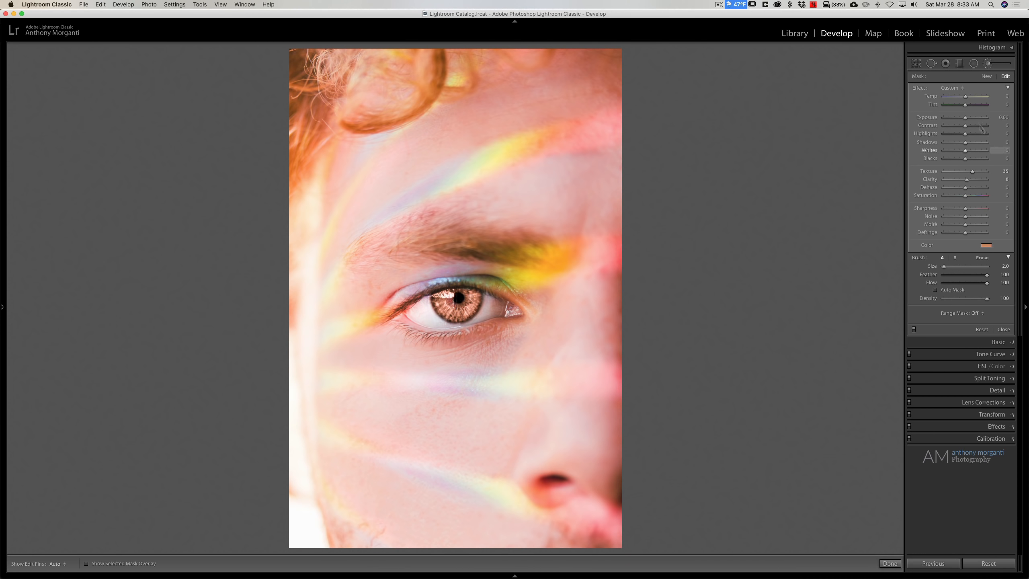
drag(964, 118, 965, 118)
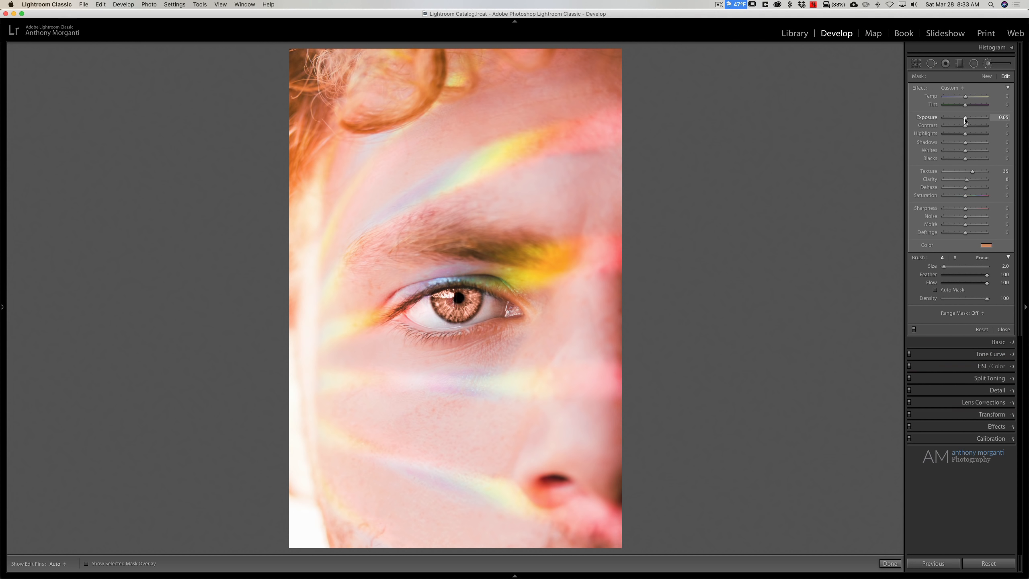